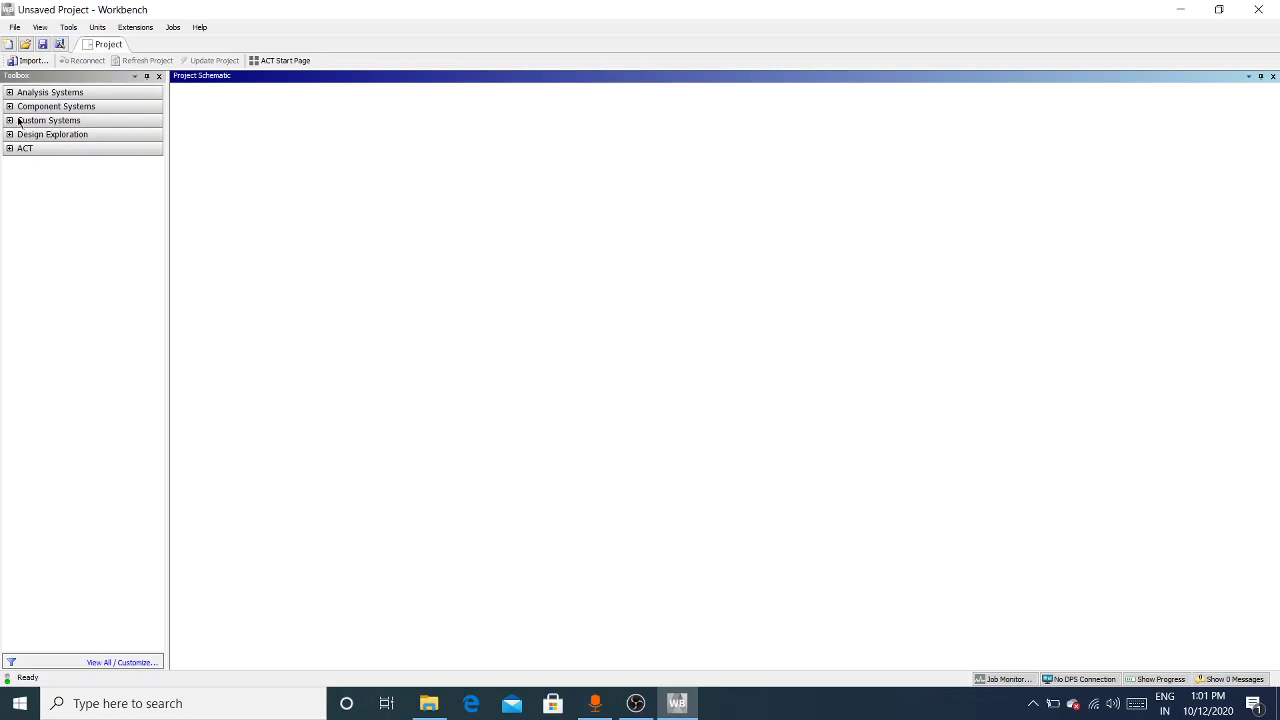
- Add two standalone Geometry component systems to the project schematic
{"action": "left_click", "coordinate": [9, 93]}
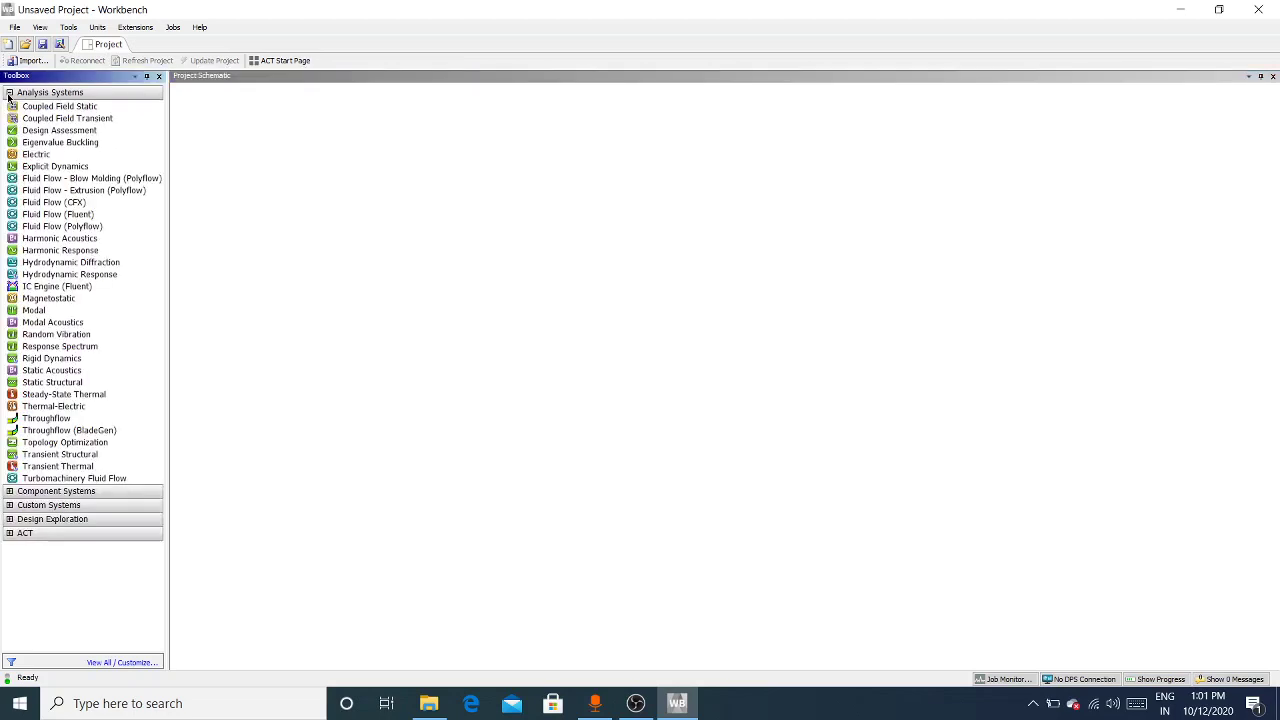
{"action": "left_click", "coordinate": [9, 93]}
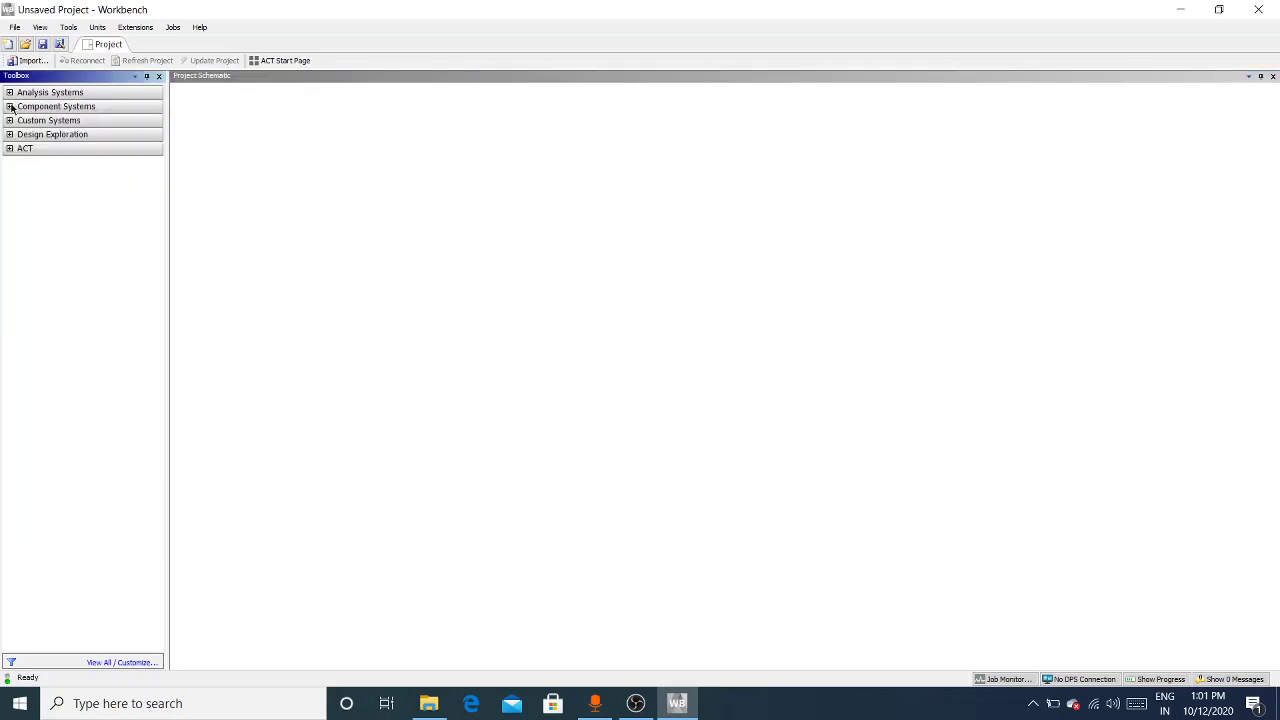
{"action": "left_click", "coordinate": [10, 107]}
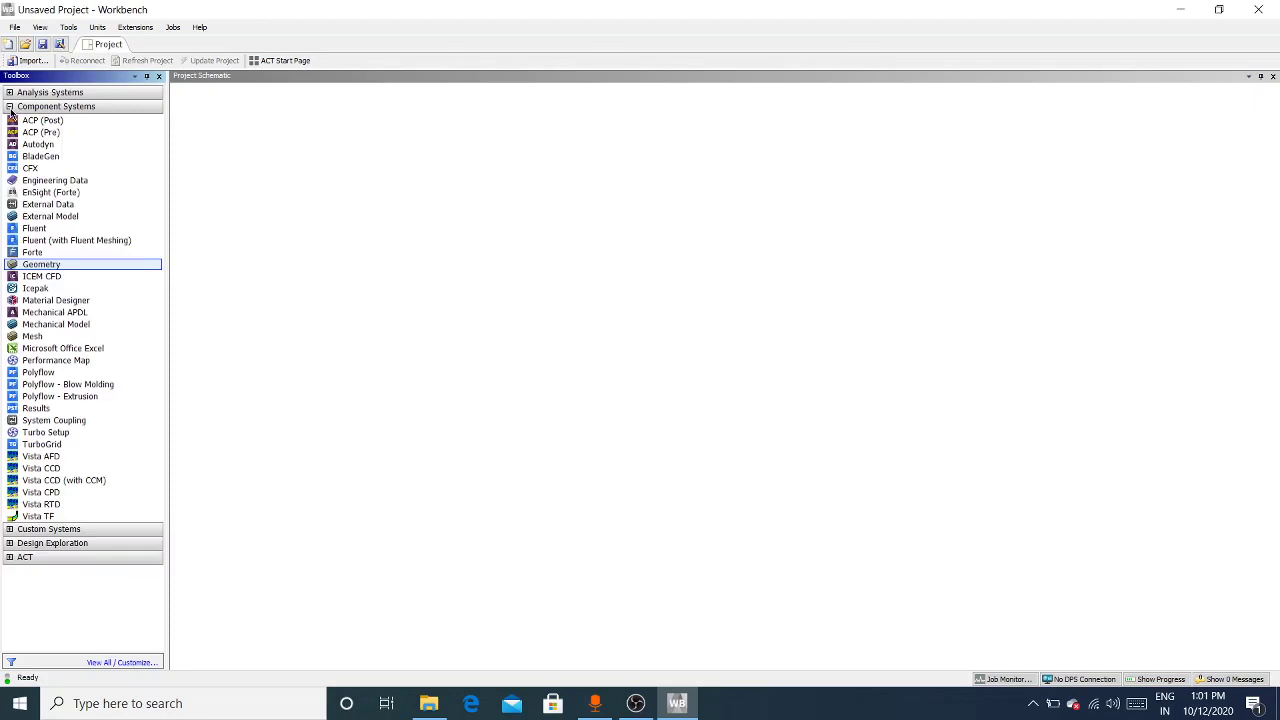
{"action": "left_click", "coordinate": [55, 265]}
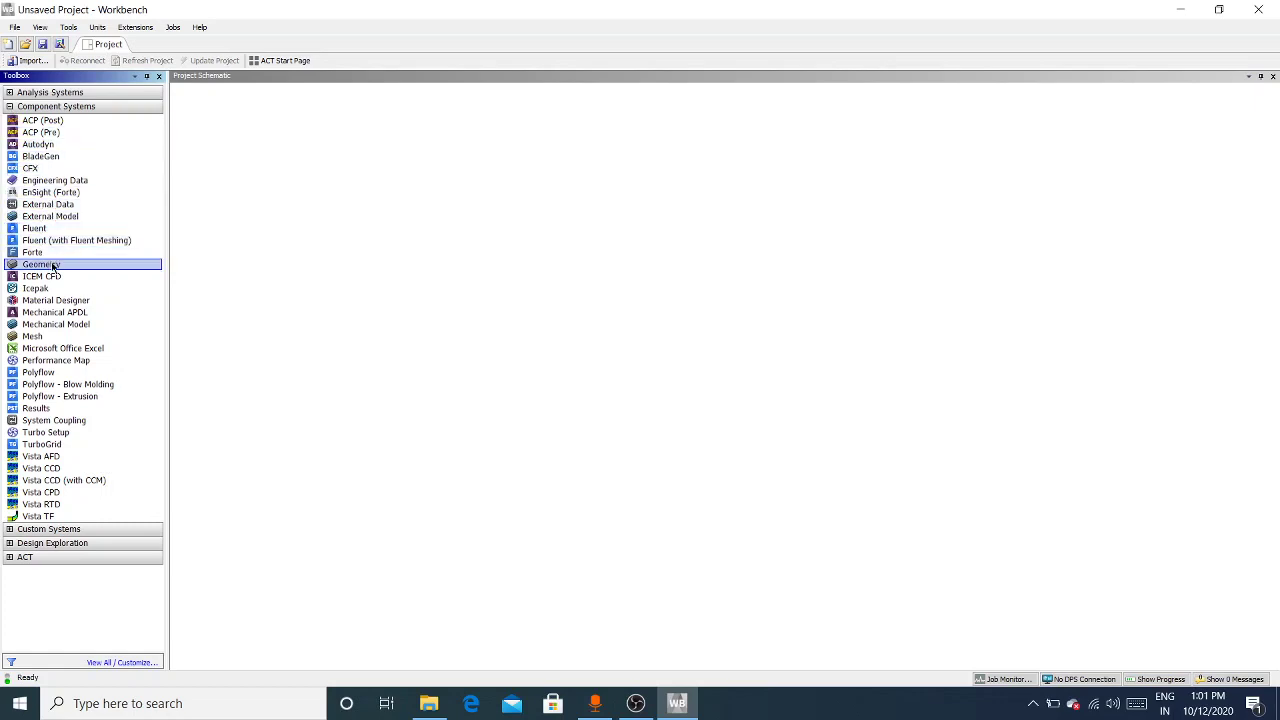
{"action": "left_click_drag", "start_coordinate": [55, 265], "coordinate": [241, 152]}
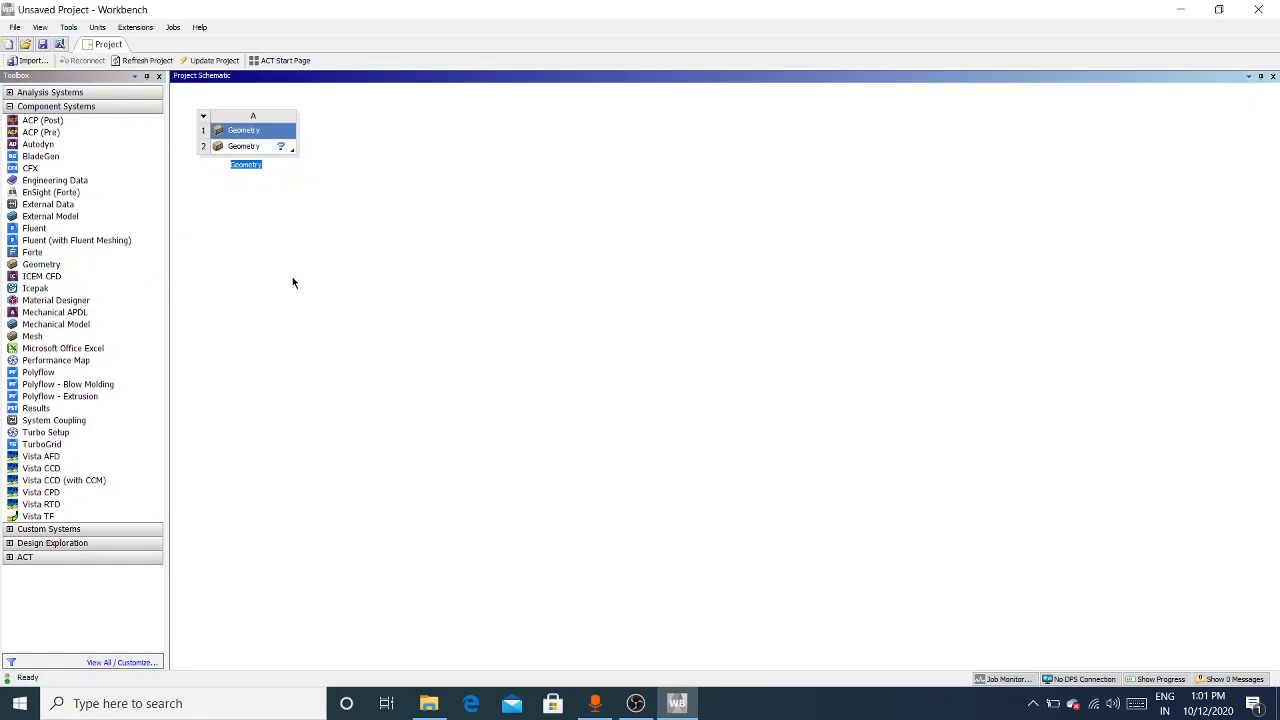
{"action": "double_click", "coordinate": [57, 266]}
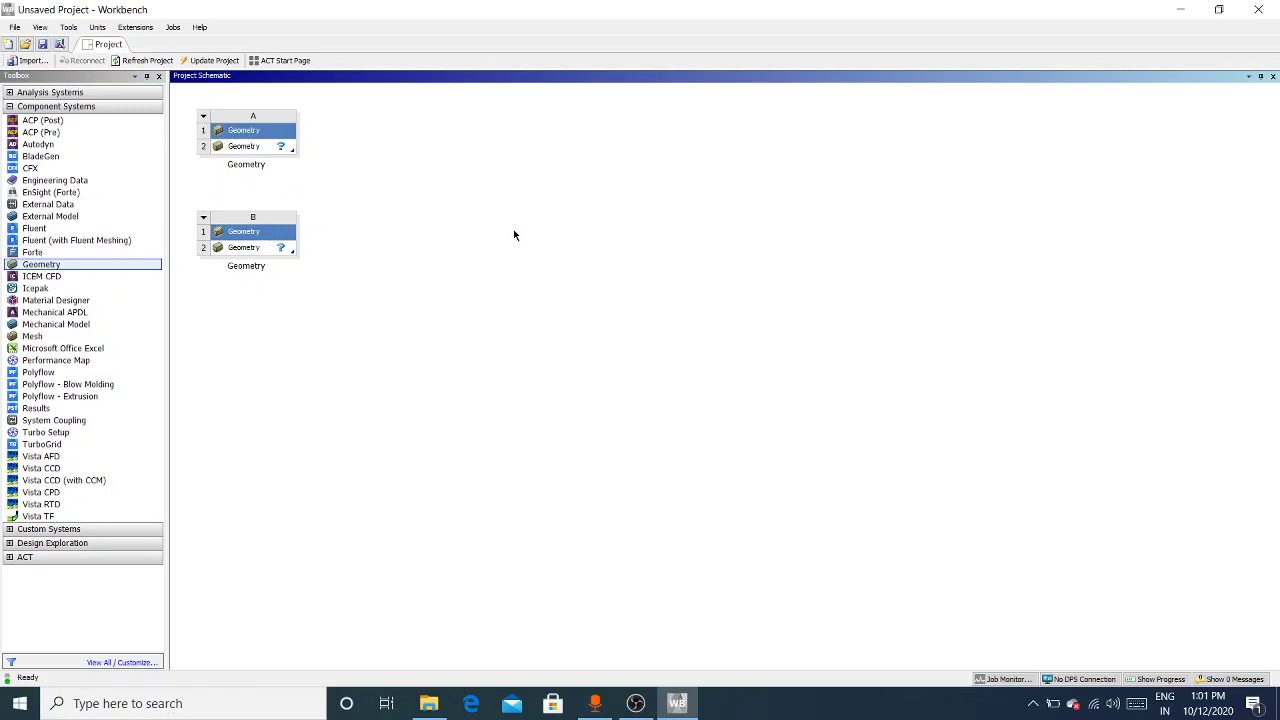
- Add a Static Structural analysis system to the project schematic below the two Geometry systems
{"action": "left_click", "coordinate": [9, 106]}
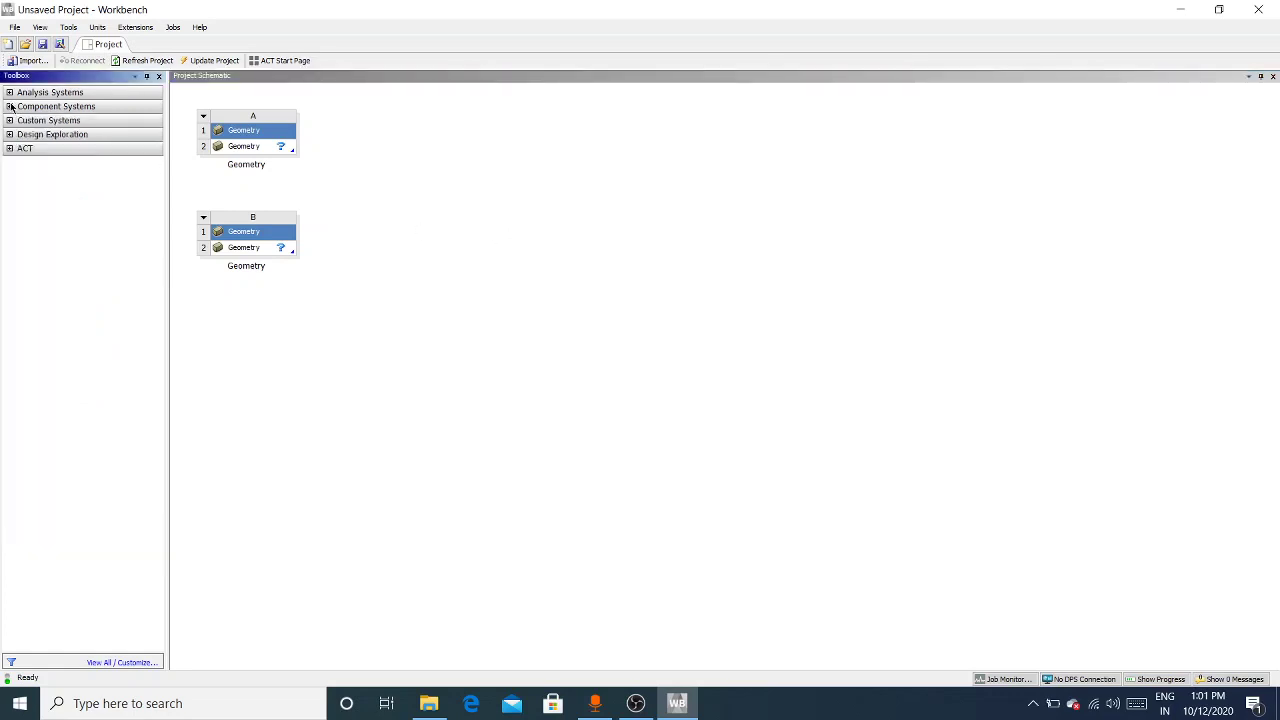
{"action": "left_click", "coordinate": [9, 93]}
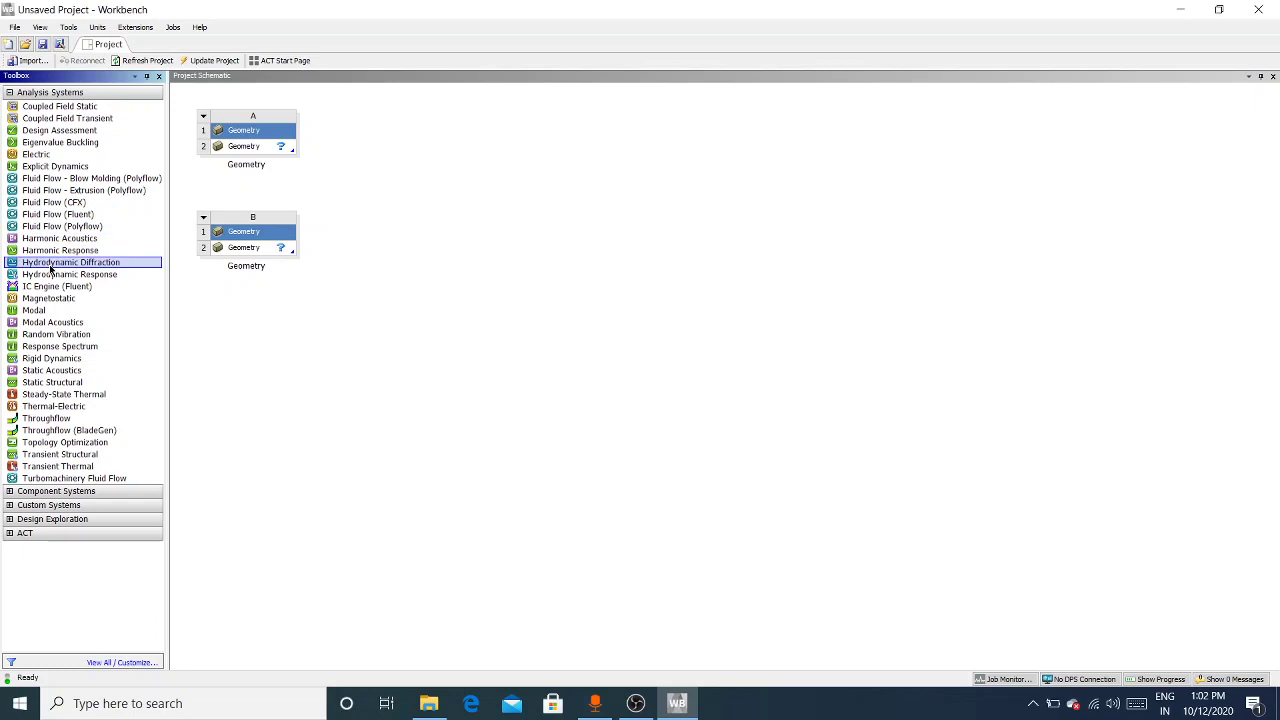
{"action": "double_click", "coordinate": [54, 382]}
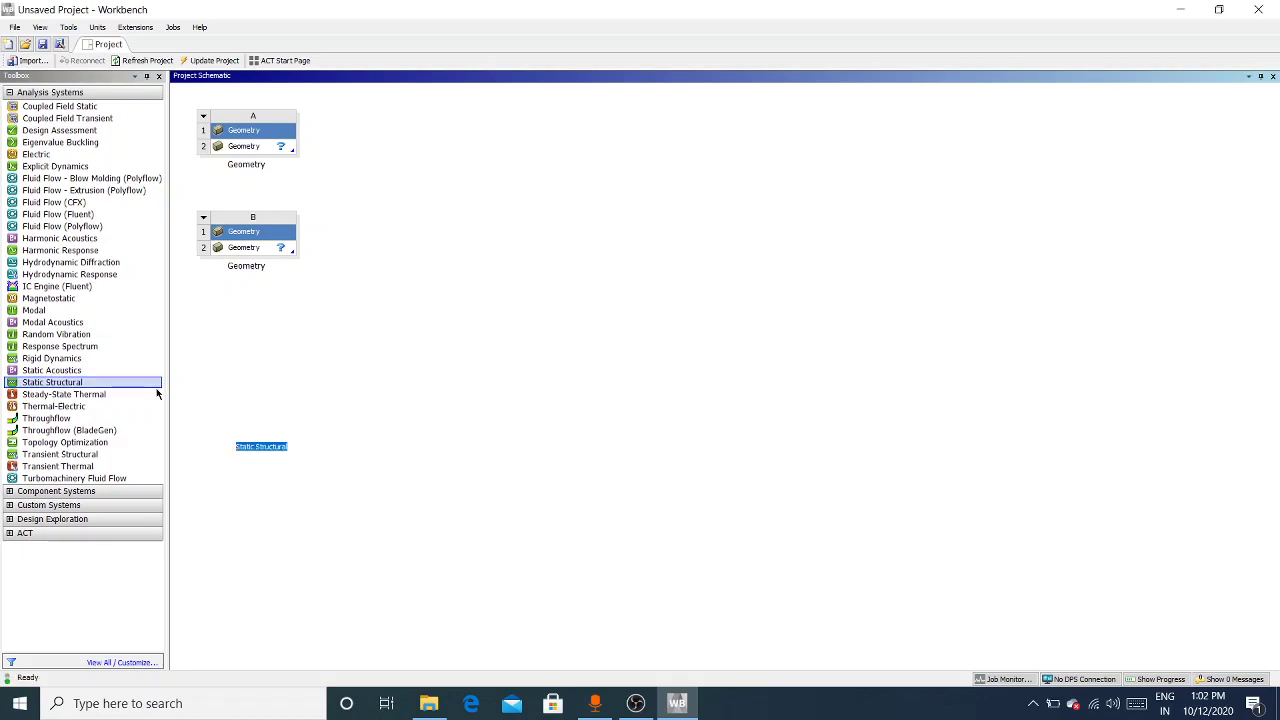
{"action": "left_click", "coordinate": [402, 383]}
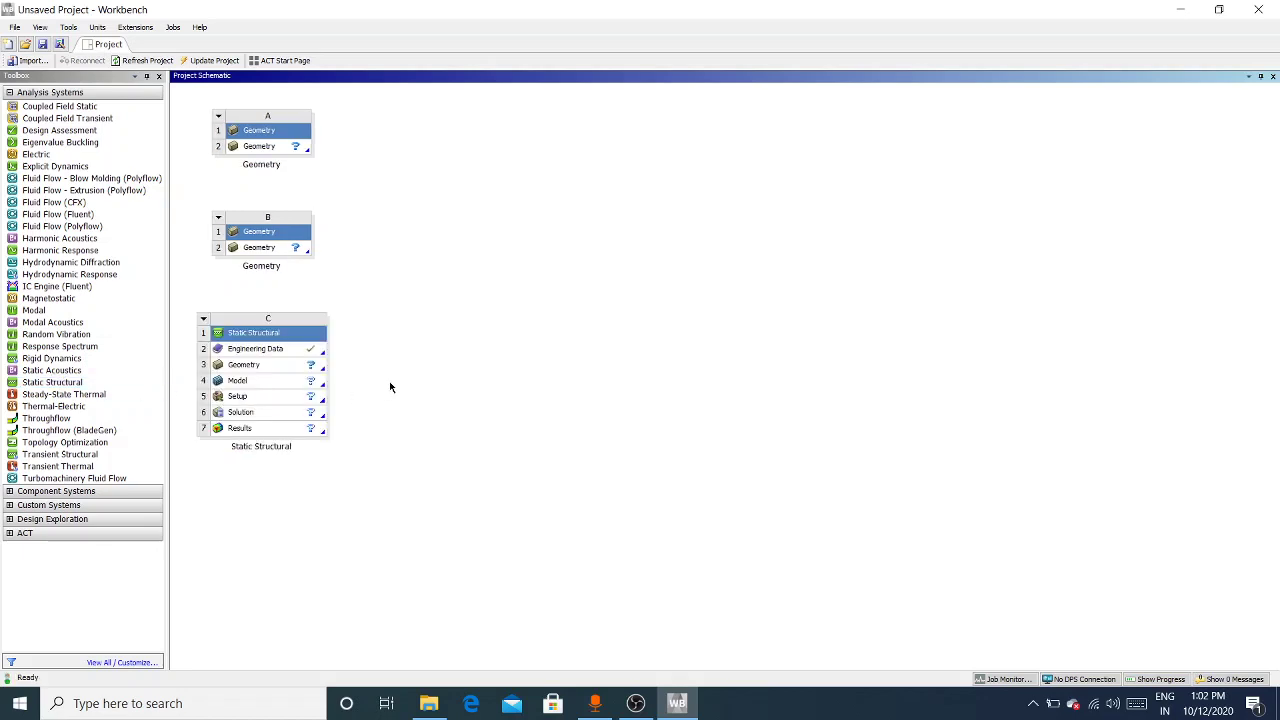
{"action": "left_click", "coordinate": [283, 368]}
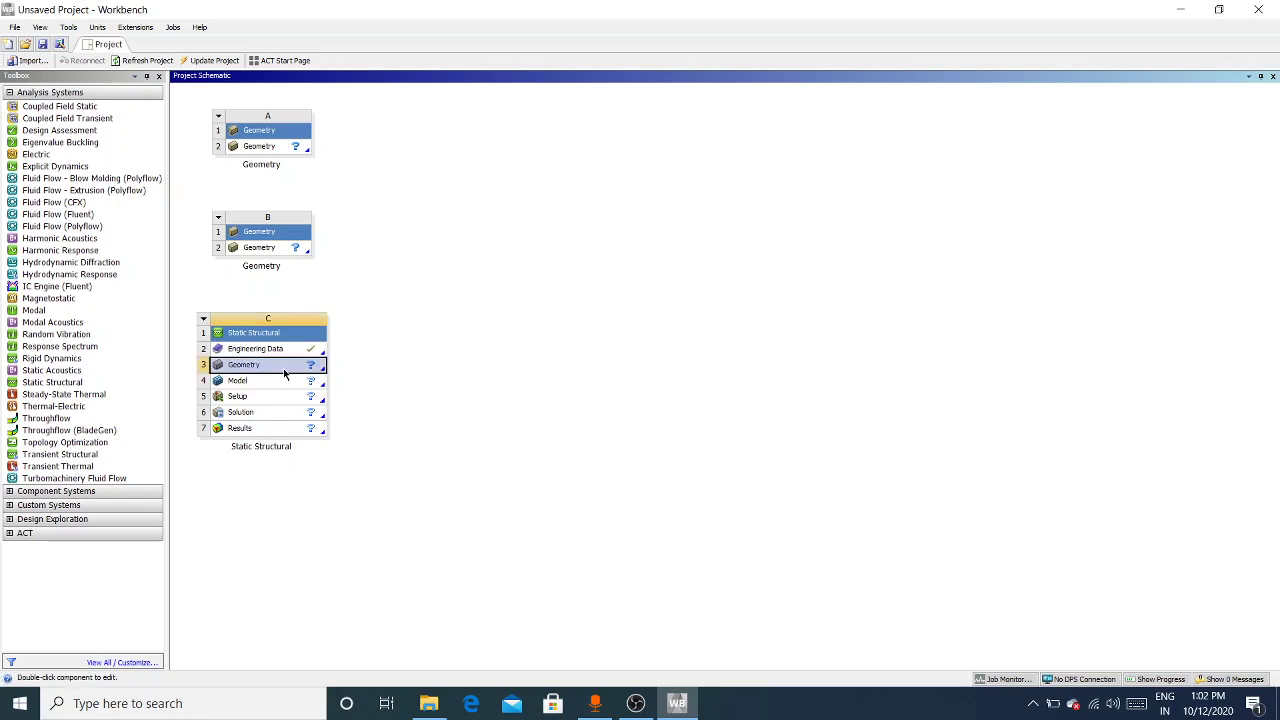
{"action": "left_click", "coordinate": [402, 394]}
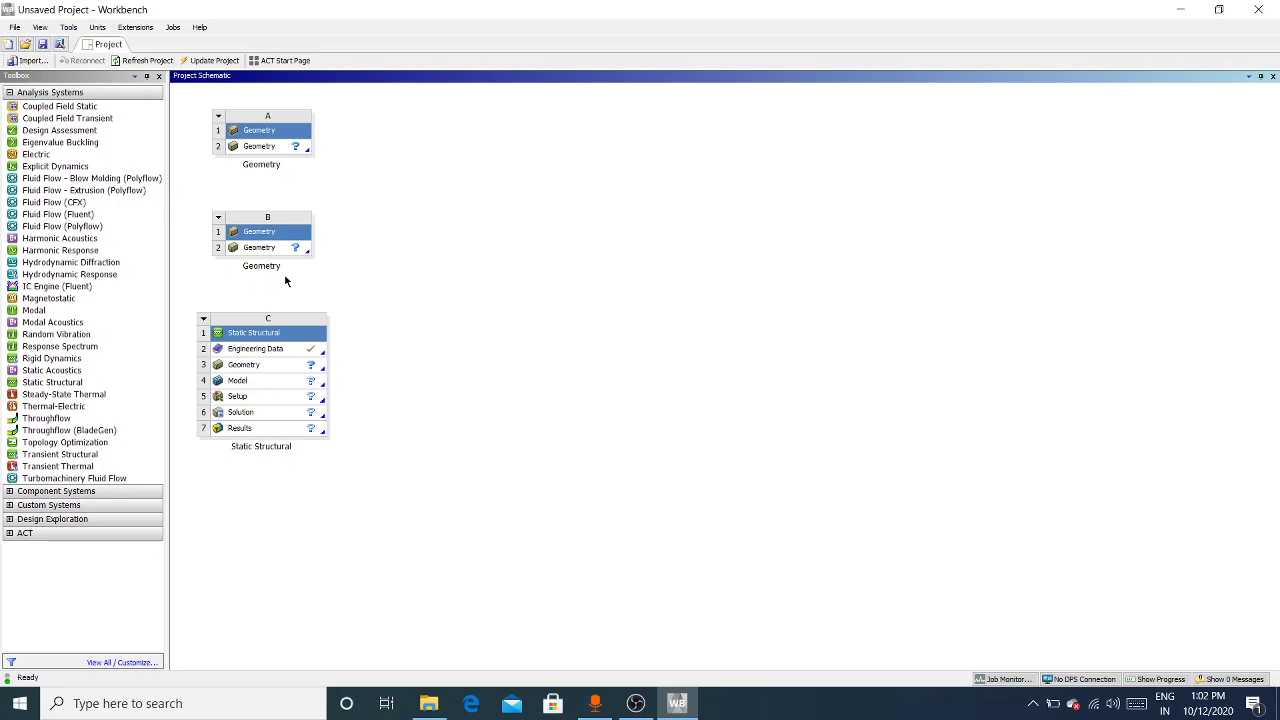
- Set the preferred geometry editor to DesignModeler in the Geometry Import options and apply the setting
{"action": "left_click", "coordinate": [68, 27]}
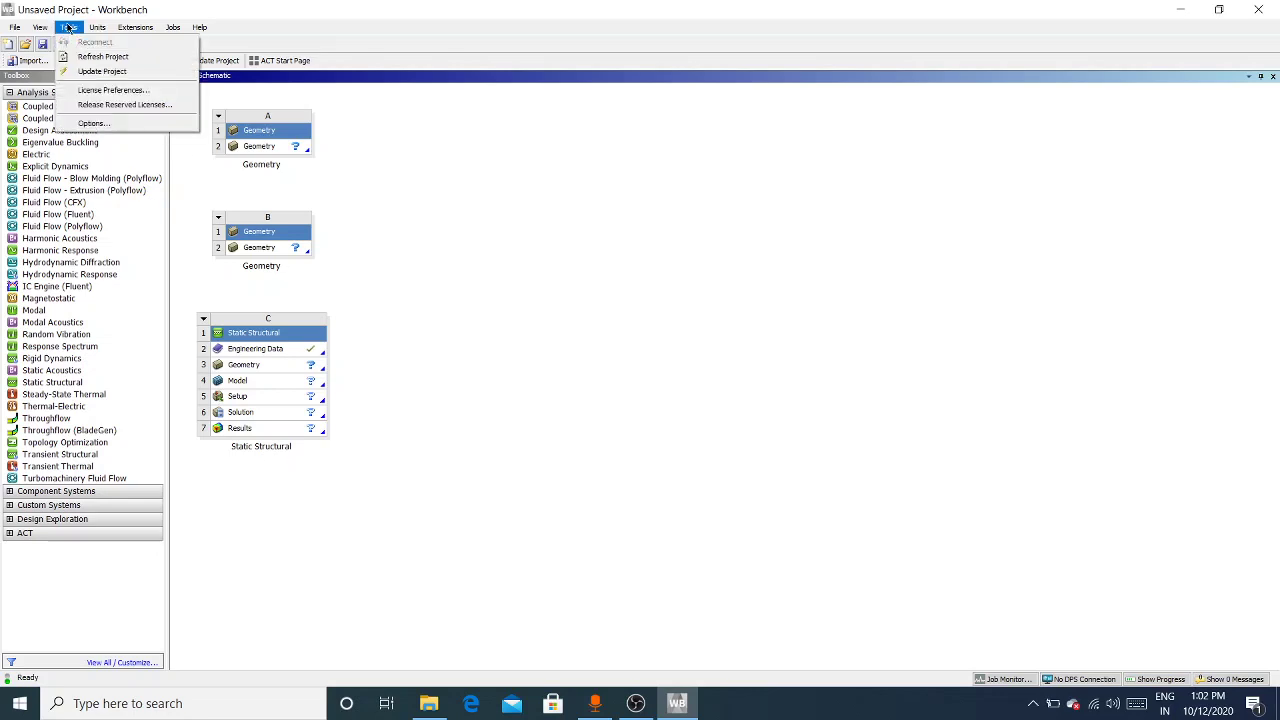
{"action": "left_click", "coordinate": [93, 123]}
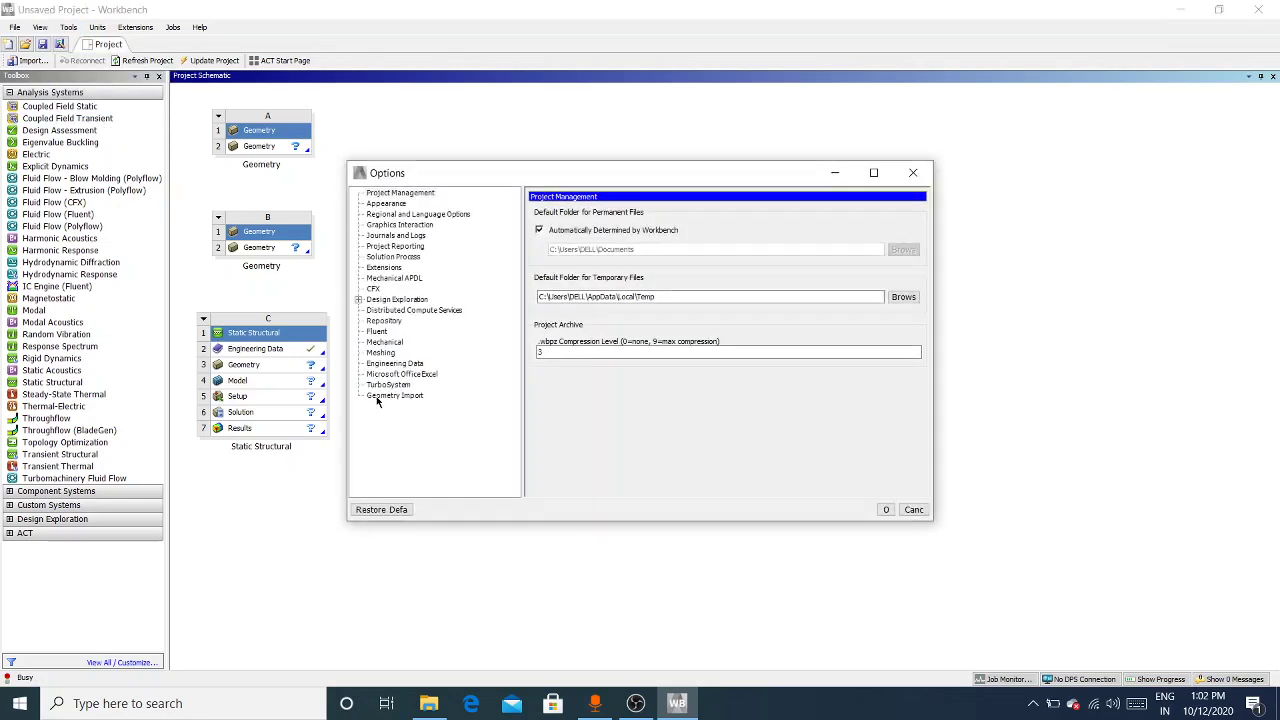
{"action": "left_click", "coordinate": [390, 396]}
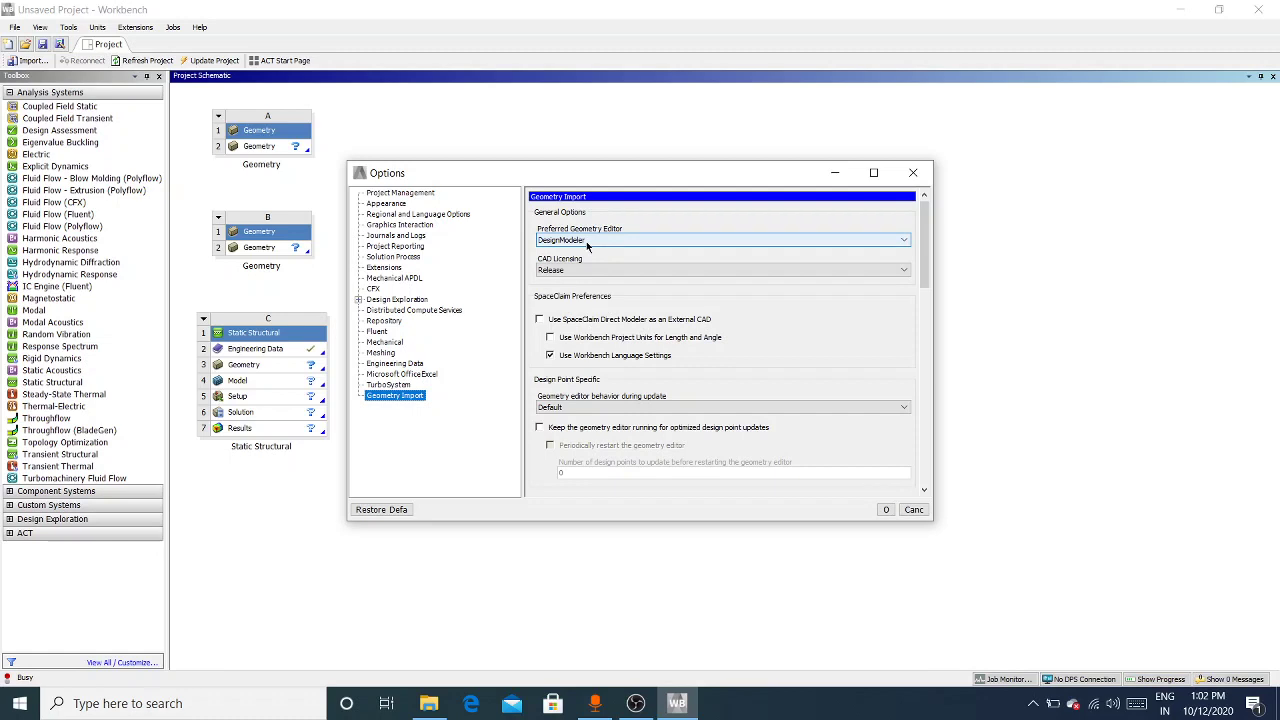
{"action": "left_click", "coordinate": [588, 245]}
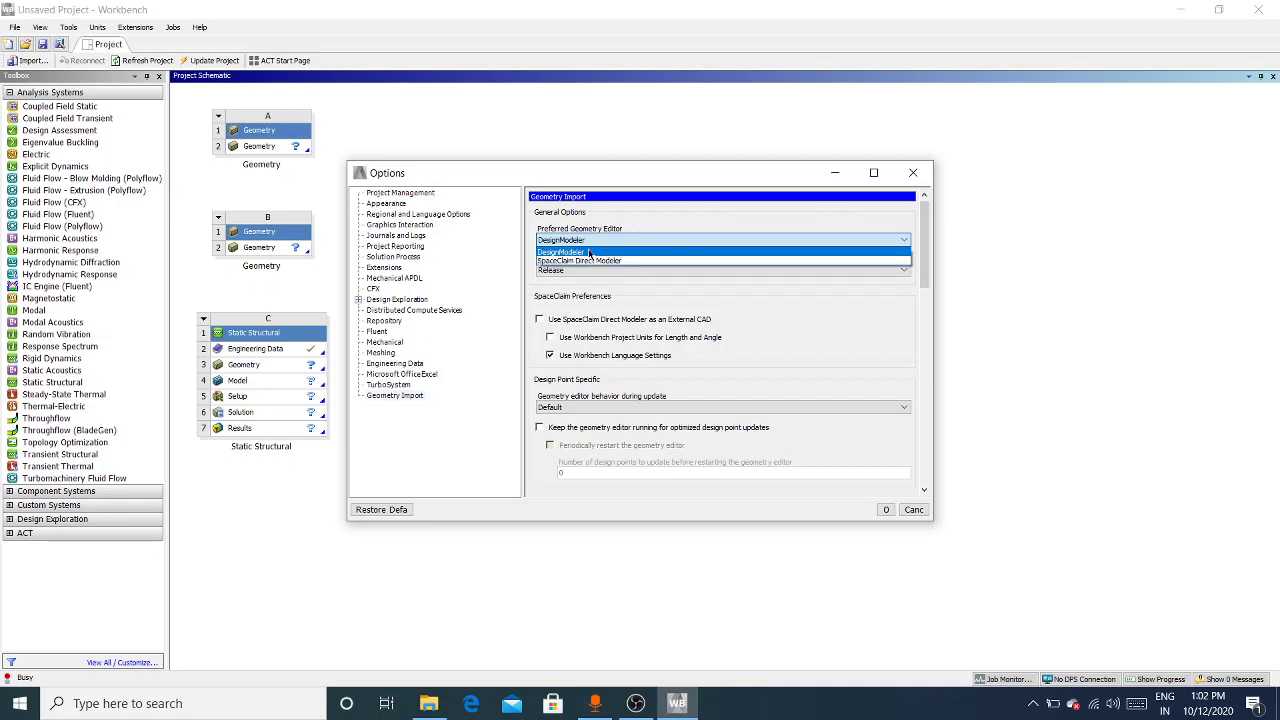
{"action": "left_click", "coordinate": [590, 253]}
{"action": "left_click", "coordinate": [585, 243]}
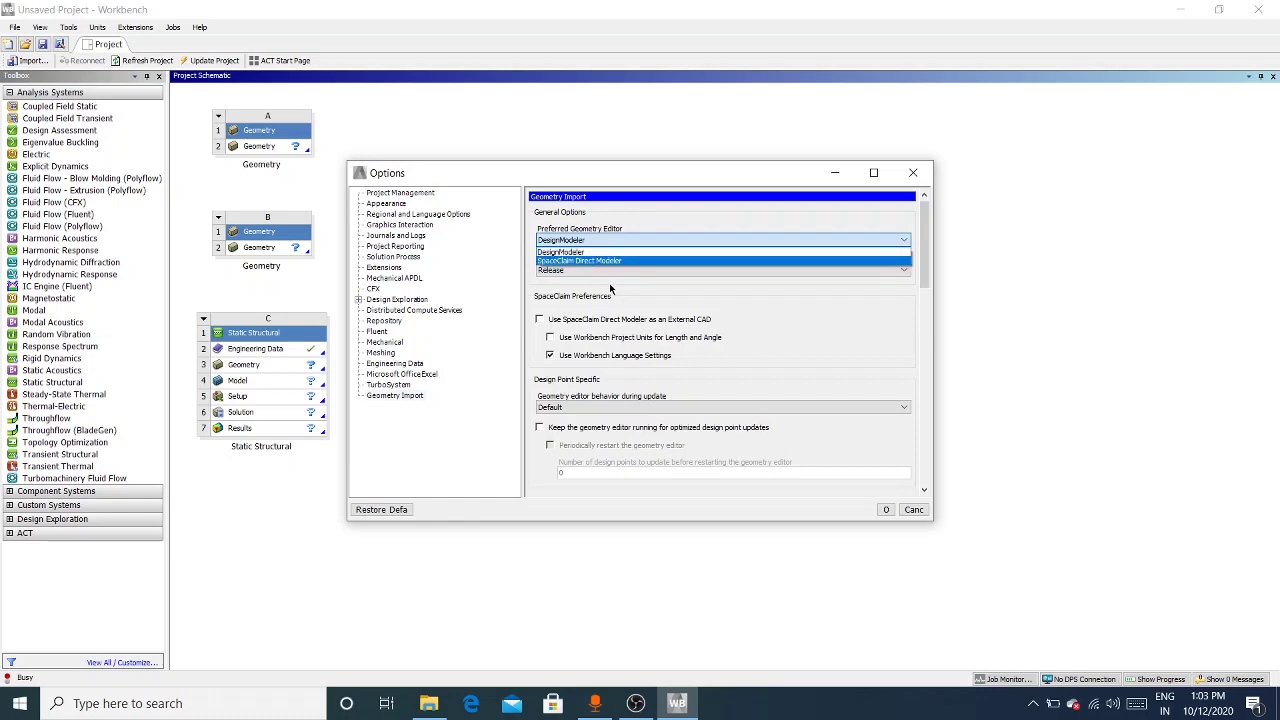
{"action": "left_click", "coordinate": [578, 251]}
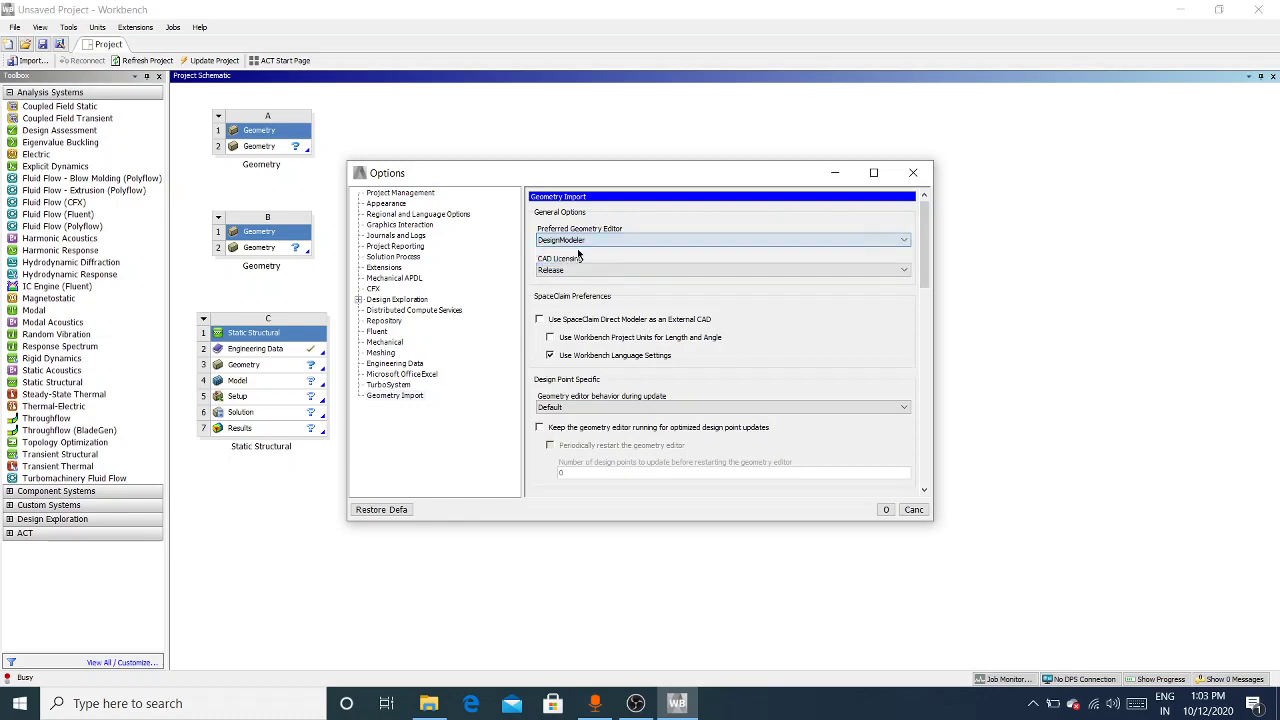
{"action": "left_click", "coordinate": [882, 510]}
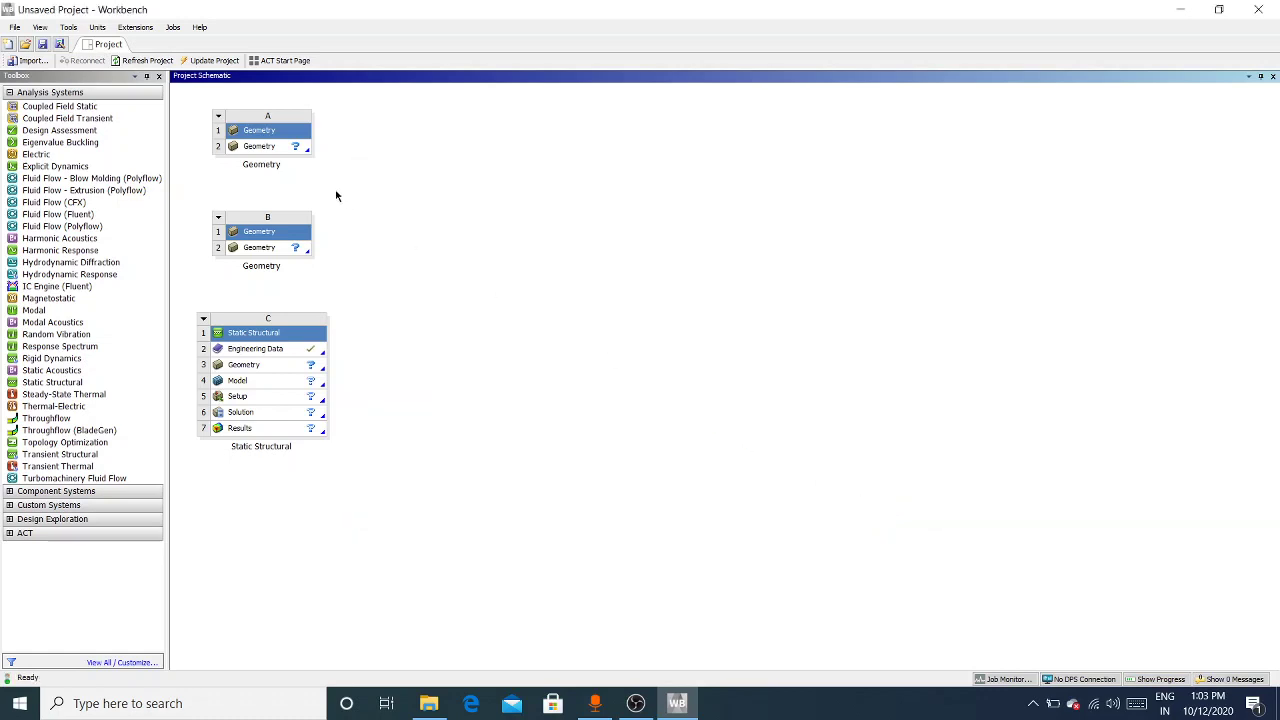
- Create a new DesignModeler geometry for Geometry system A and display the XYPlane in its model view
{"action": "left_click", "coordinate": [286, 146]}
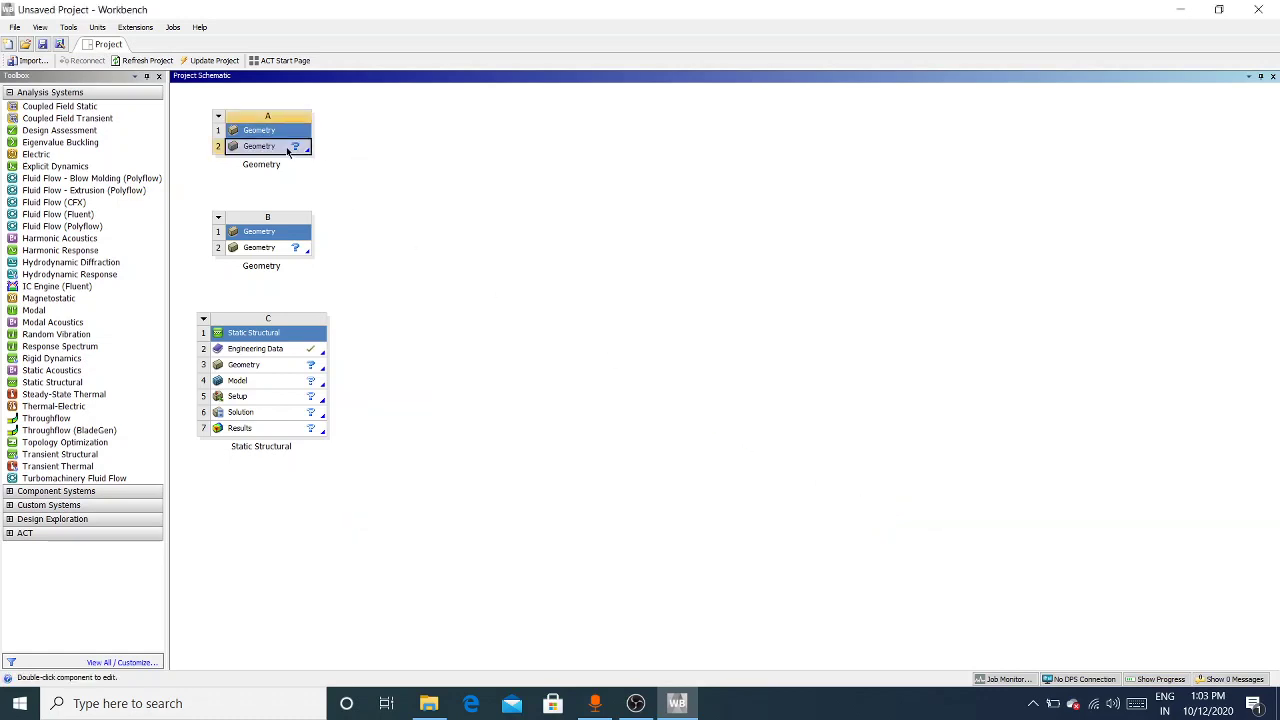
{"action": "right_click", "coordinate": [286, 146]}
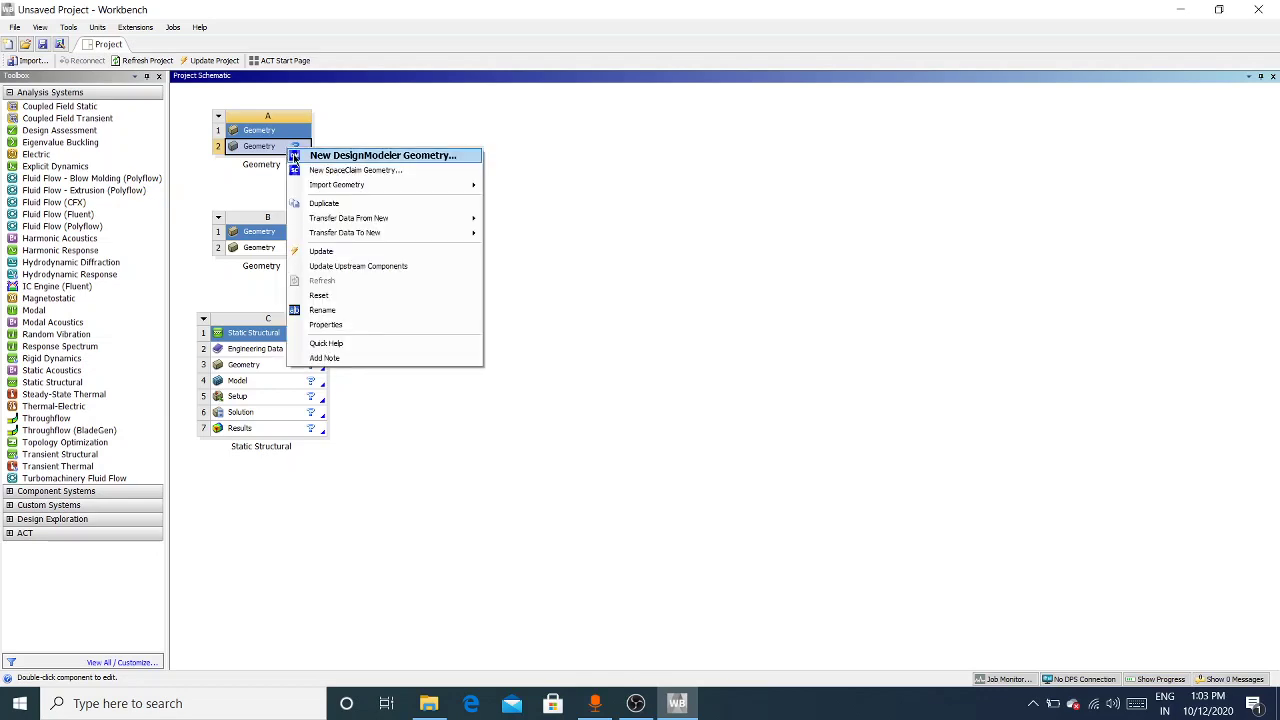
{"action": "left_click", "coordinate": [392, 159]}
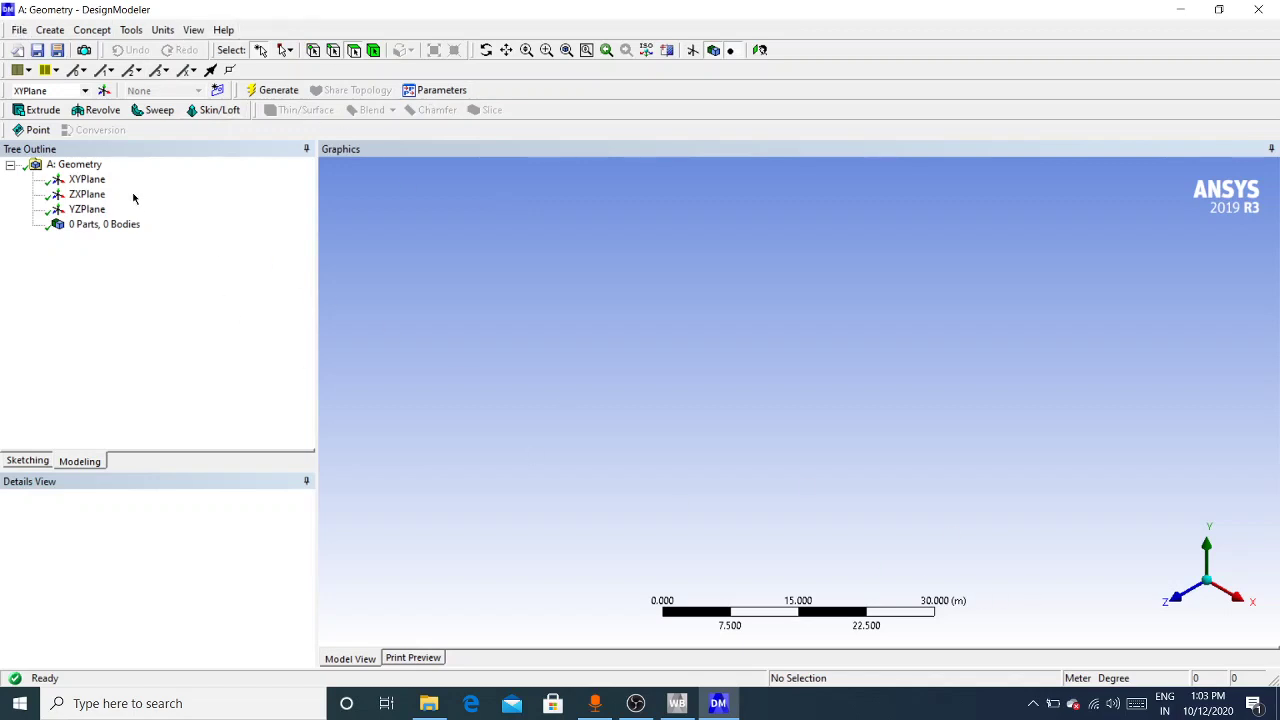
{"action": "left_click", "coordinate": [95, 182]}
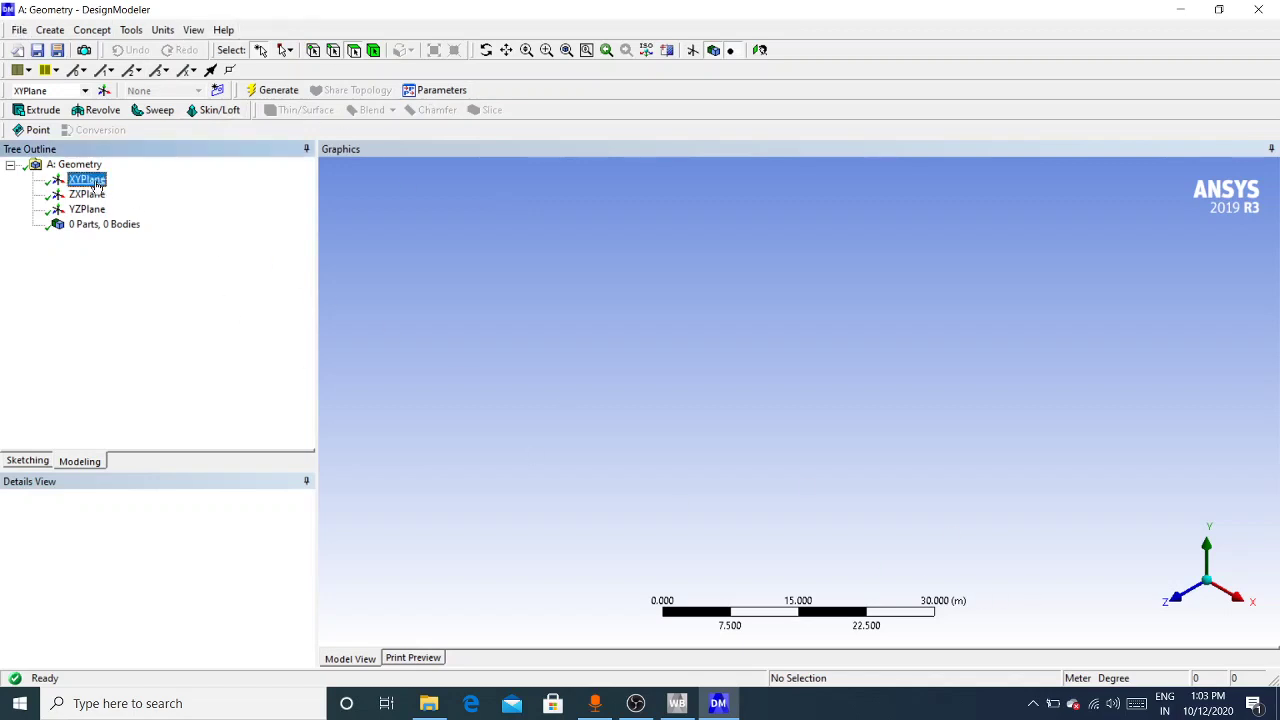
{"action": "left_click", "coordinate": [88, 462]}
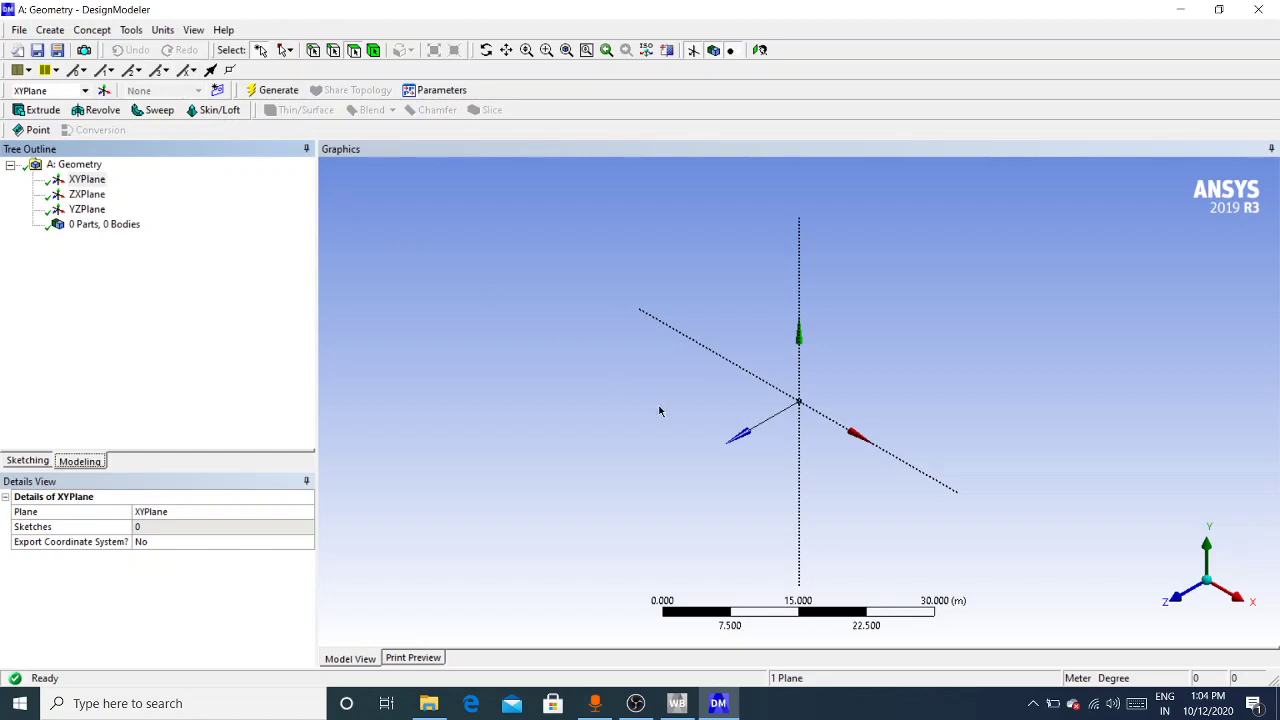
- Switch back to Workbench and create a new SpaceClaim geometry for Geometry system B
{"action": "left_click", "coordinate": [677, 703]}
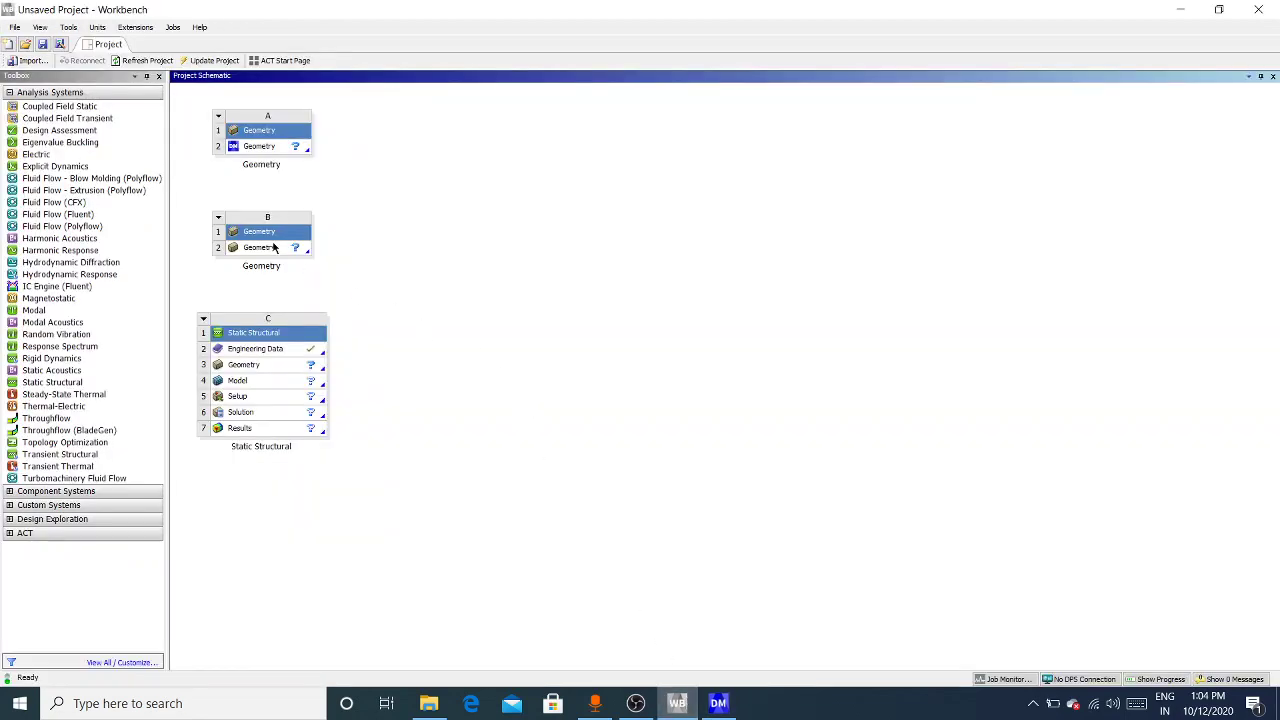
{"action": "left_click", "coordinate": [274, 248]}
{"action": "right_click", "coordinate": [274, 248]}
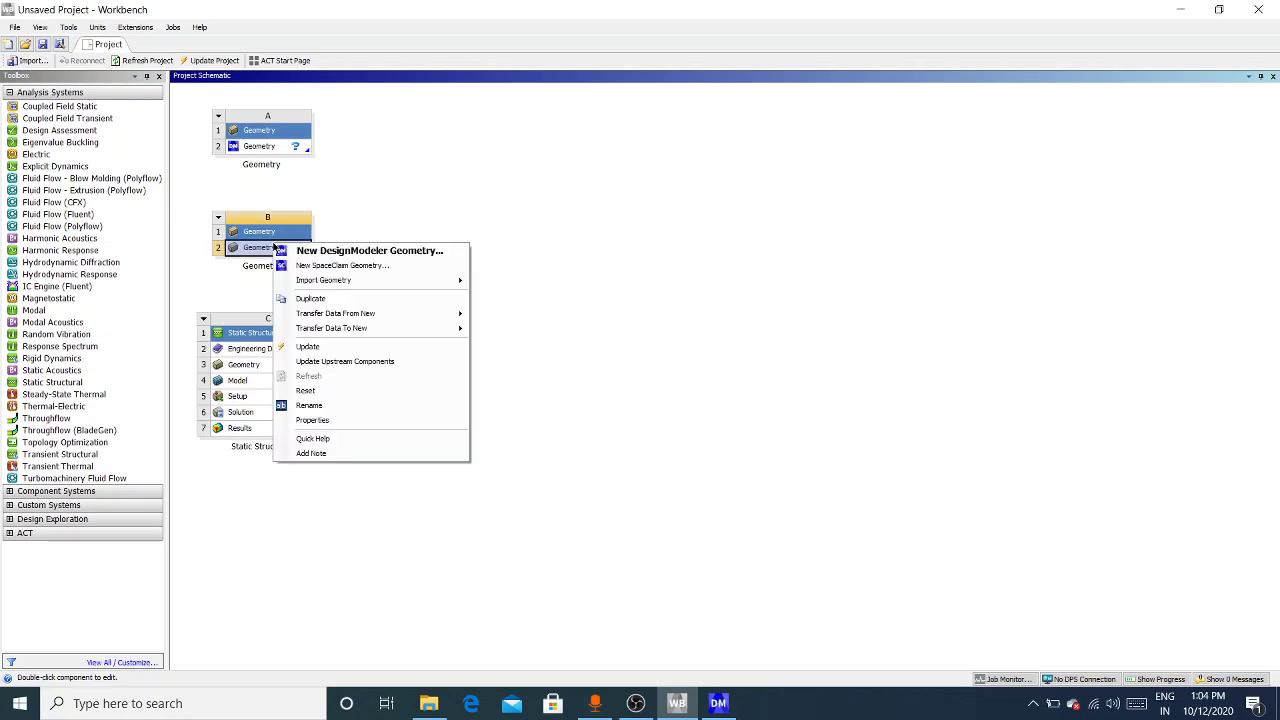
{"action": "left_click", "coordinate": [340, 266]}
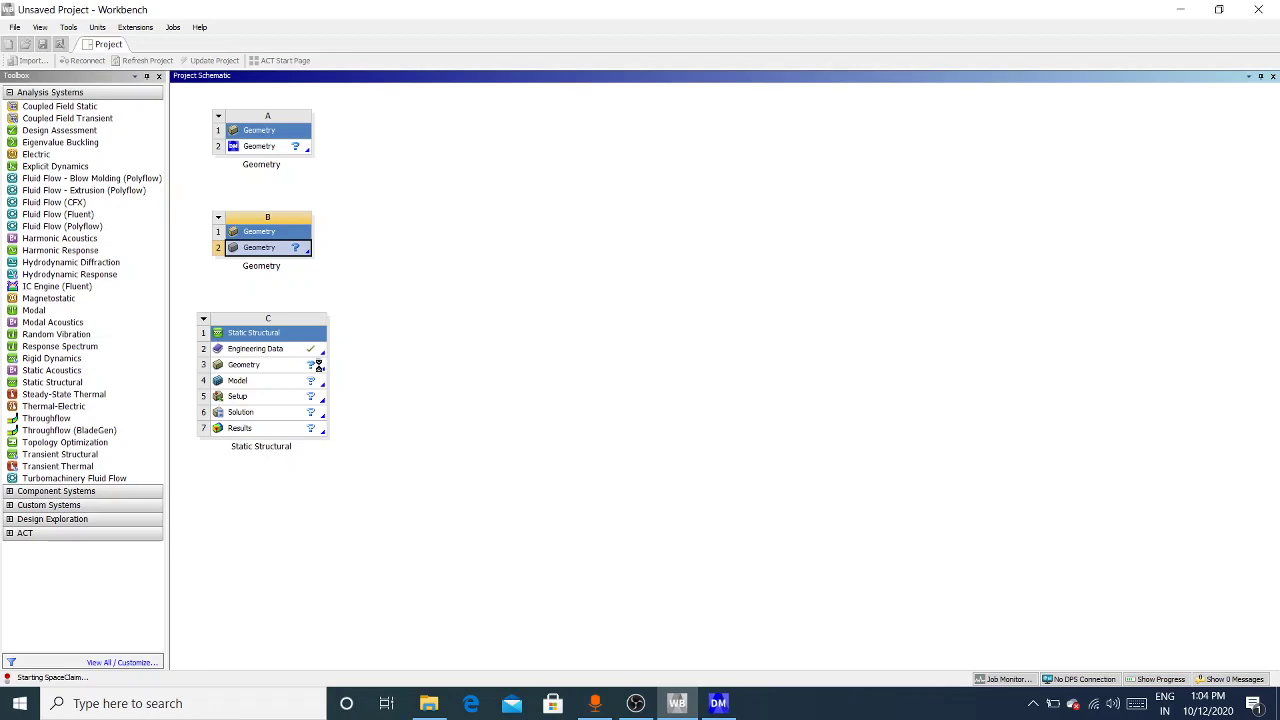
{"action": "left_click", "coordinate": [318, 365]}
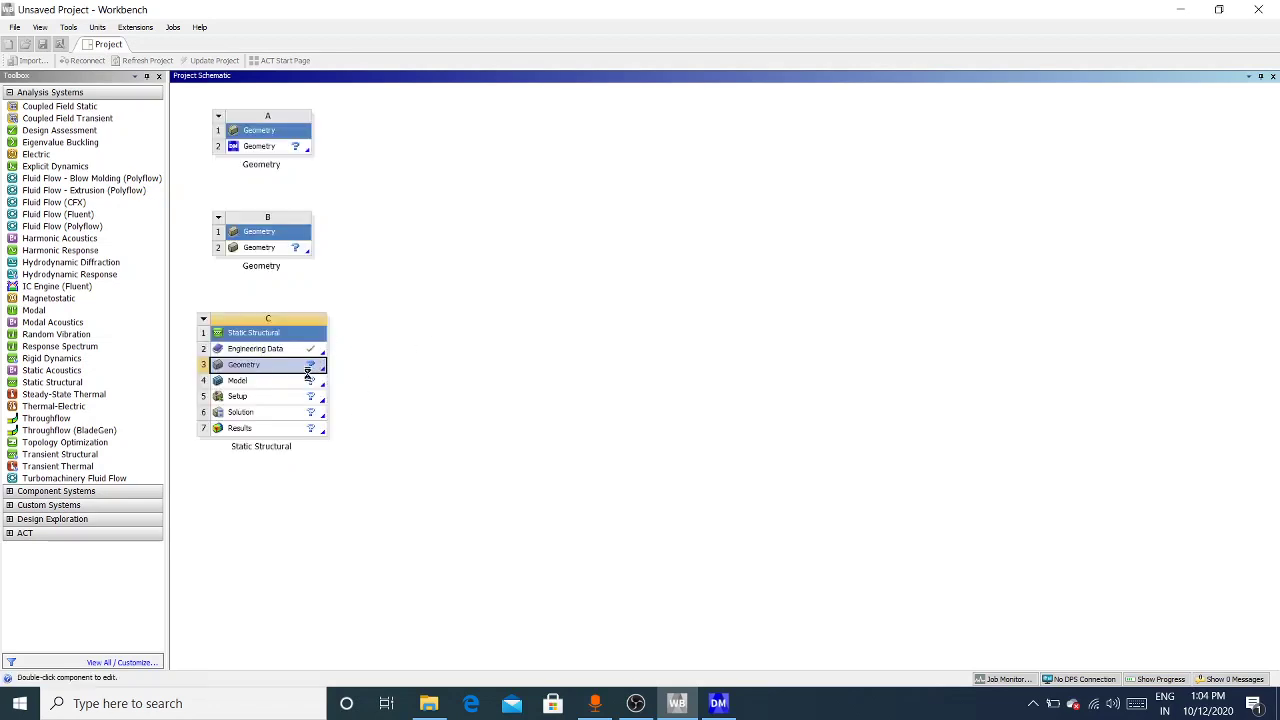
{"action": "right_click", "coordinate": [307, 369]}
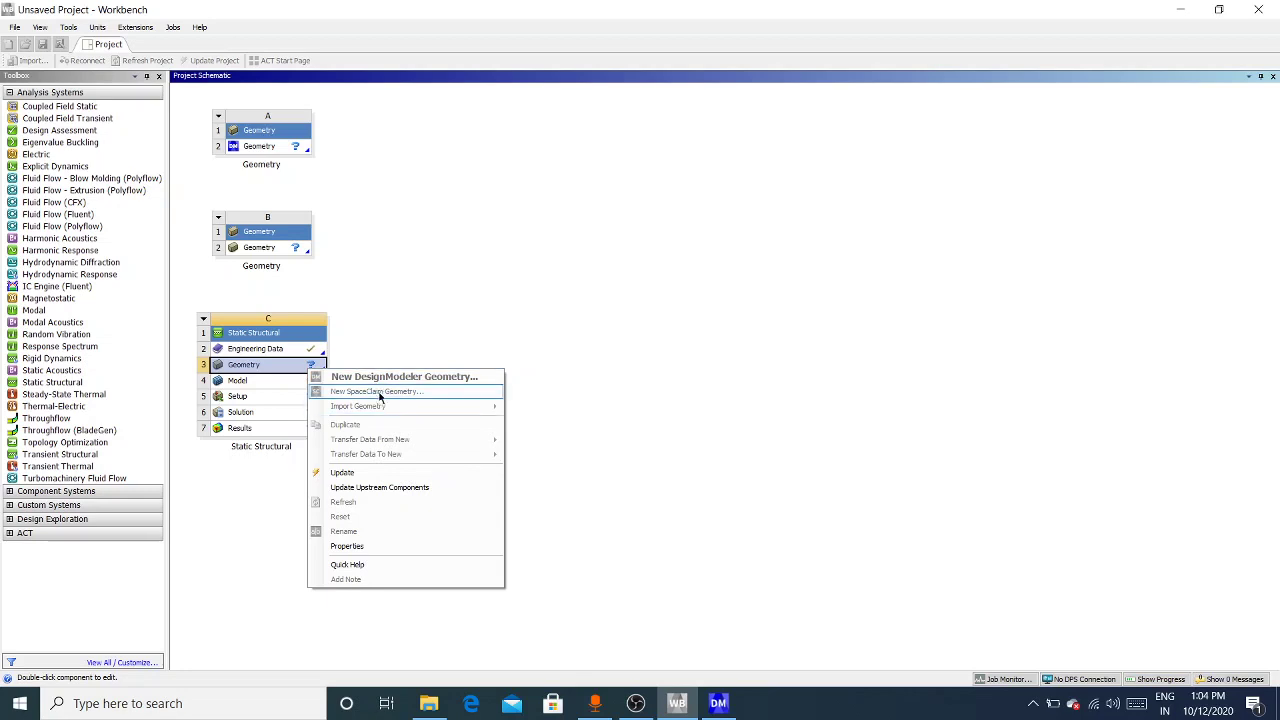
{"action": "left_click", "coordinate": [375, 391]}
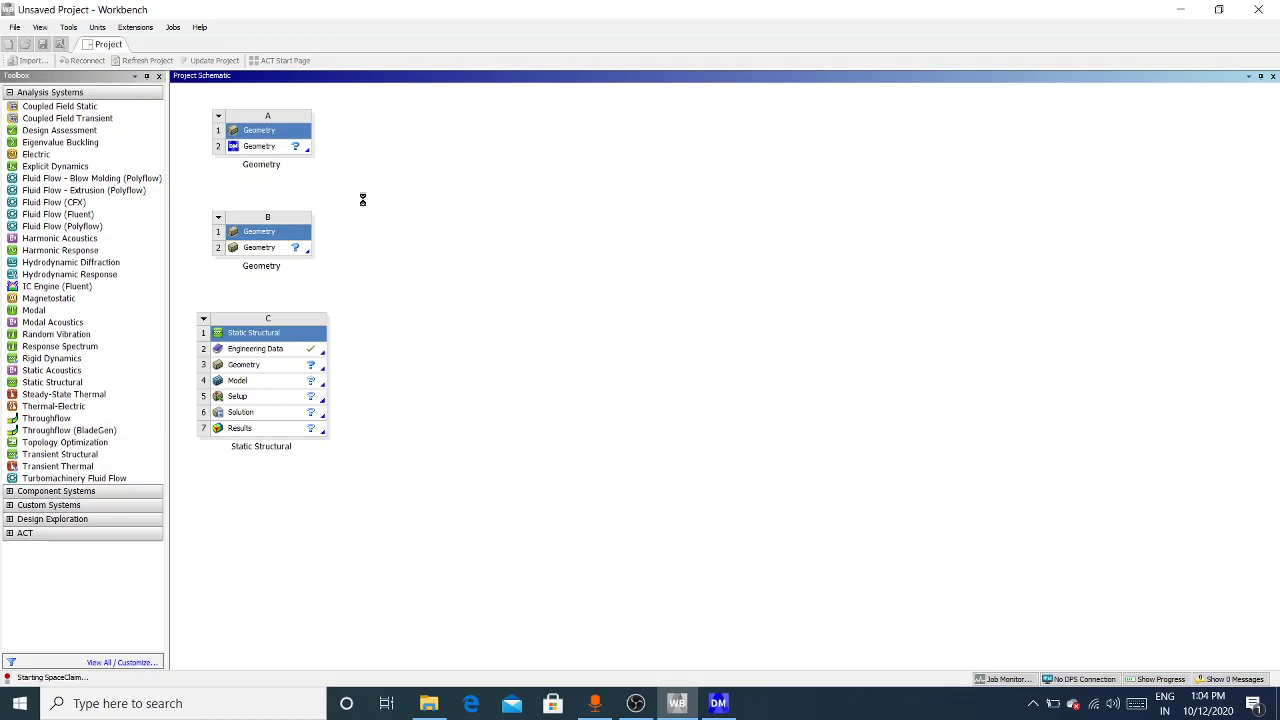
{"action": "right_click", "coordinate": [296, 247]}
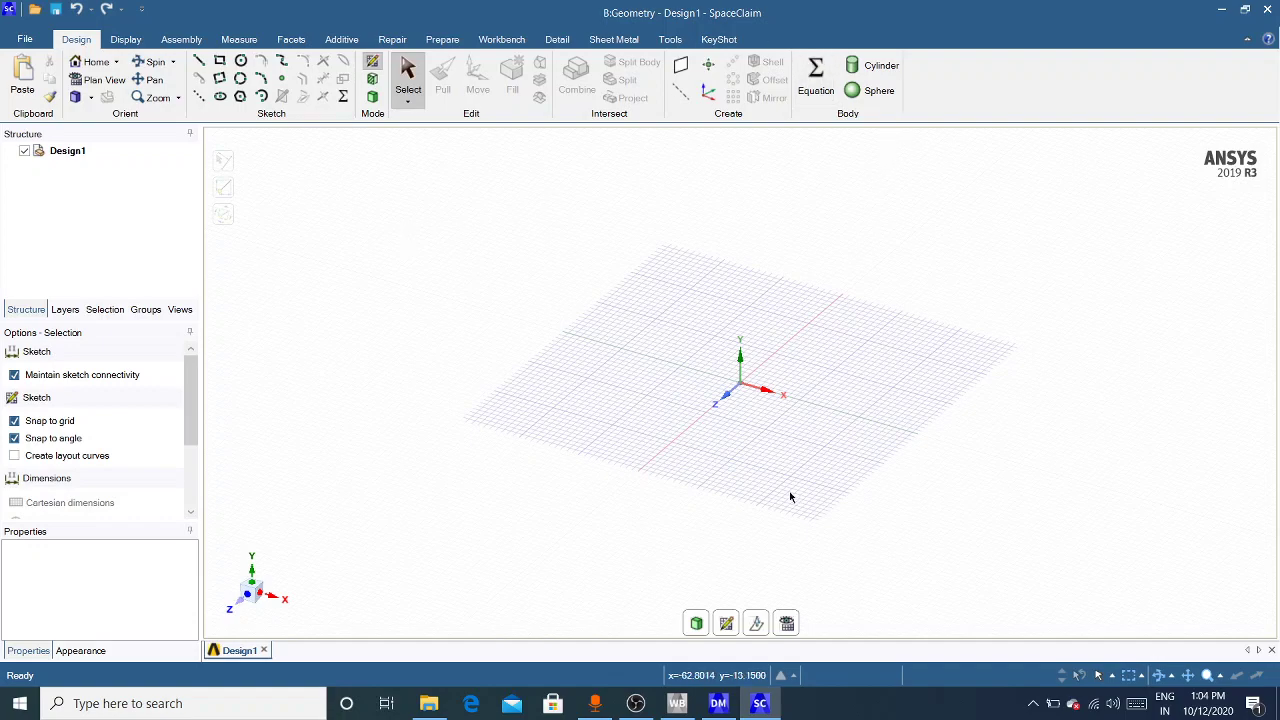
- Switch back to Workbench and examine the geometry import choices for the Static Structural system's Geometry cell
{"action": "left_click", "coordinate": [677, 703]}
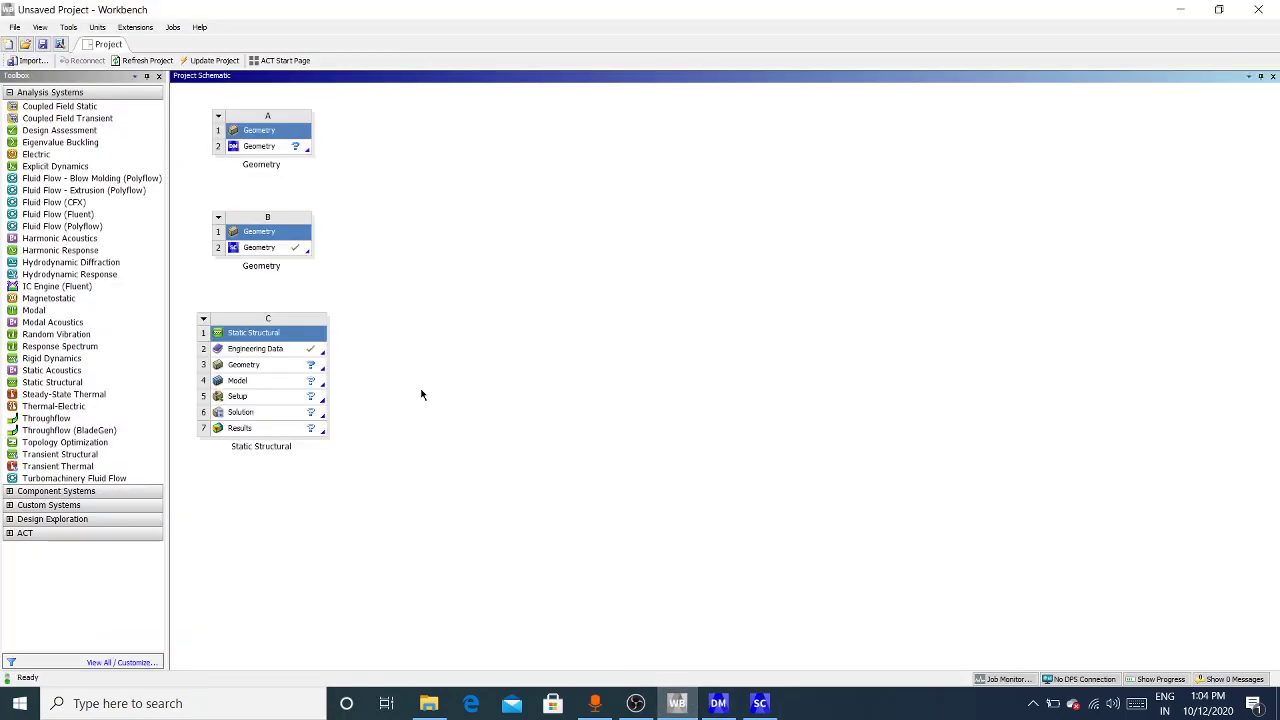
{"action": "right_click", "coordinate": [303, 367]}
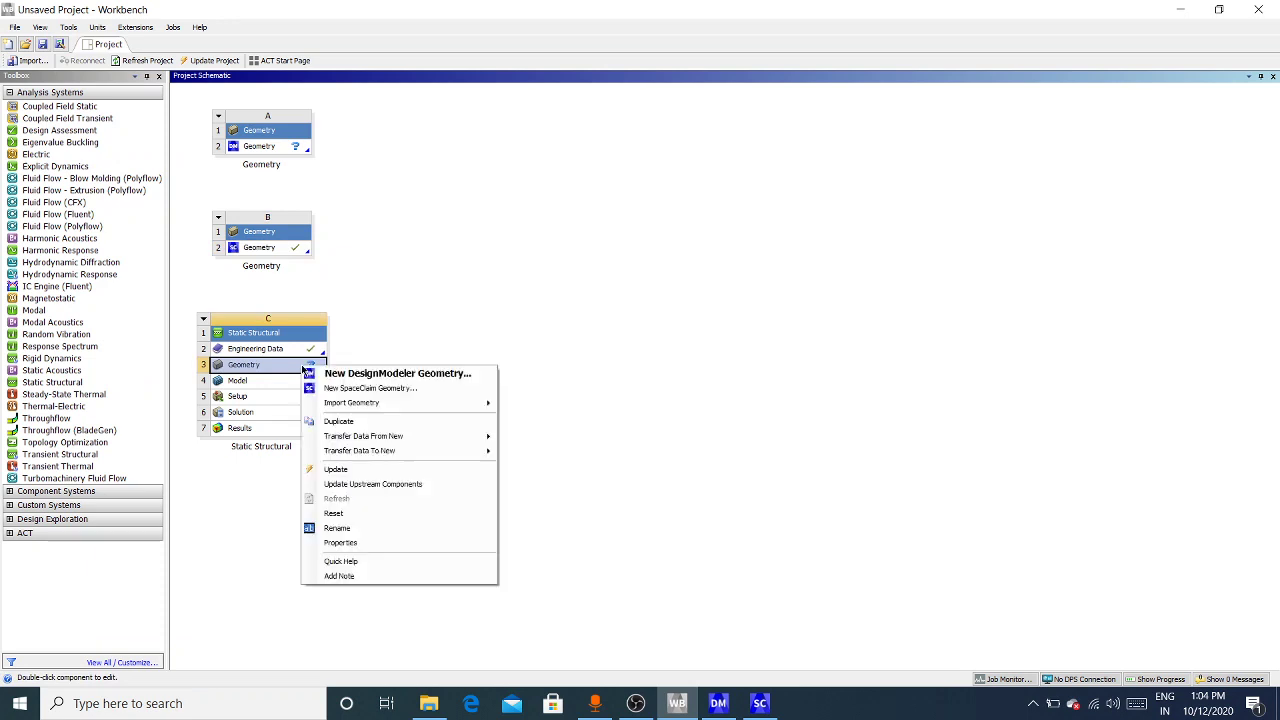
{"action": "mouse_move", "coordinate": [393, 402]}
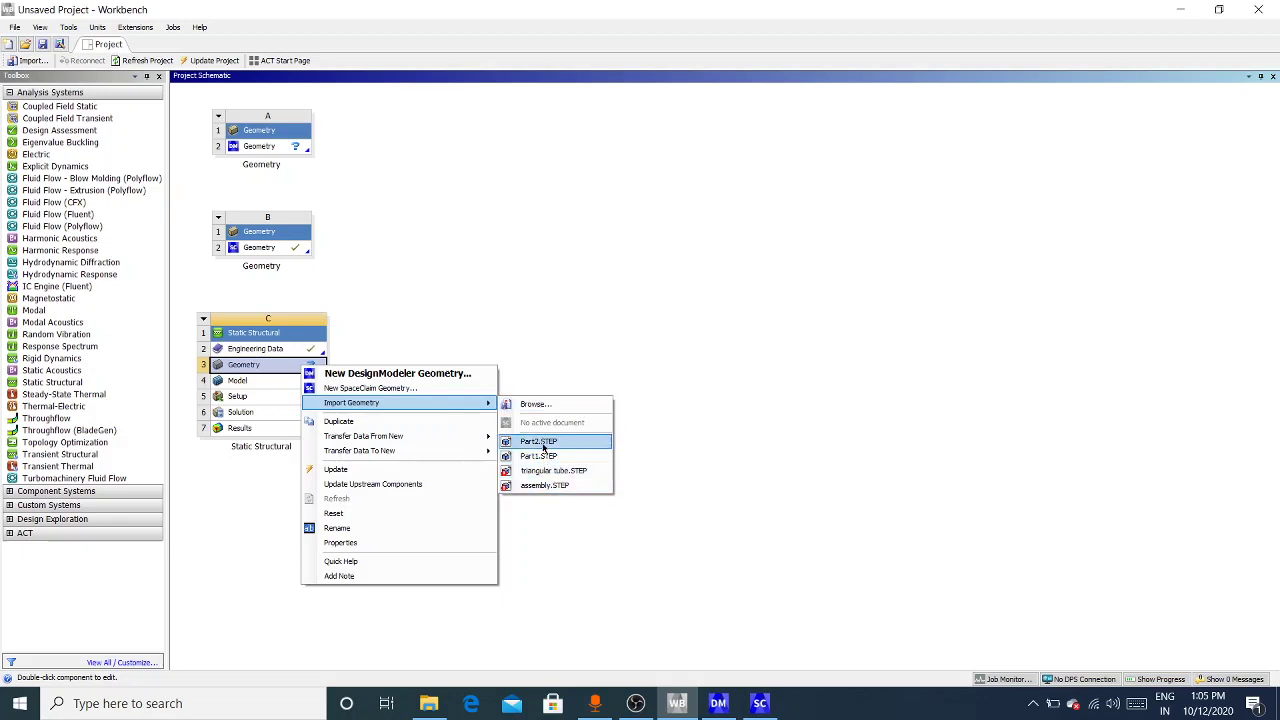
{"action": "left_click", "coordinate": [530, 318]}
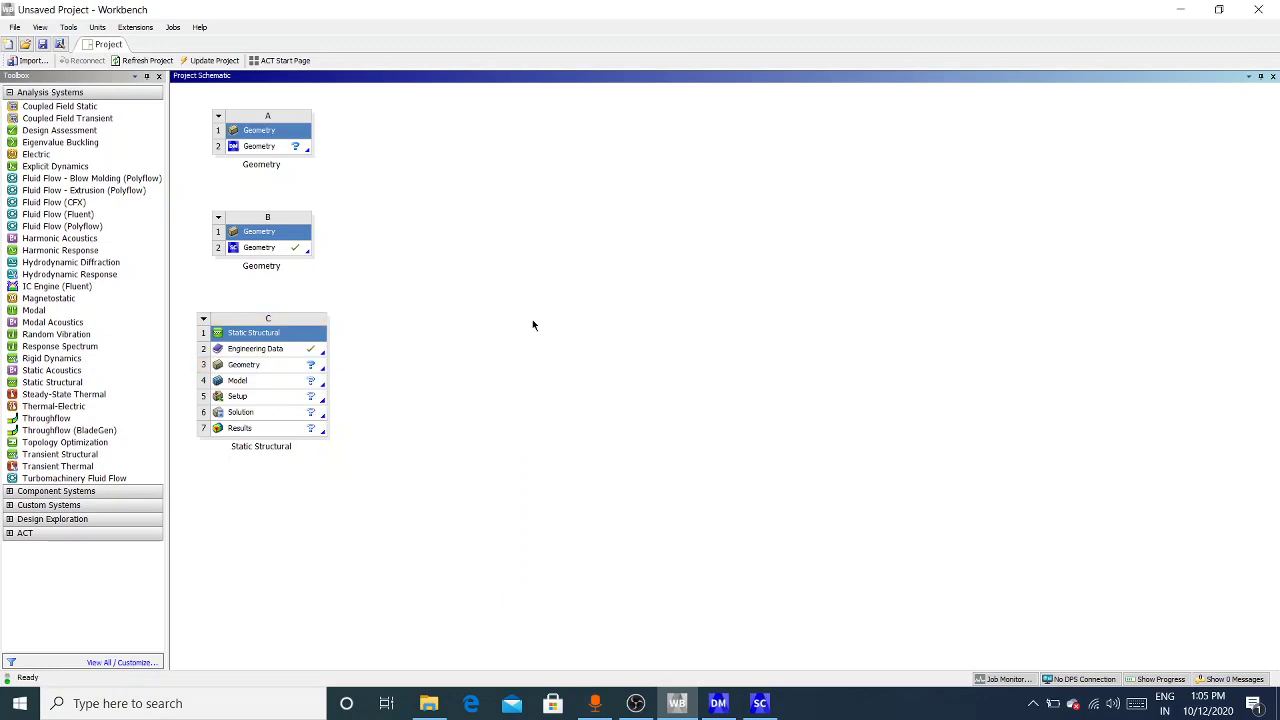